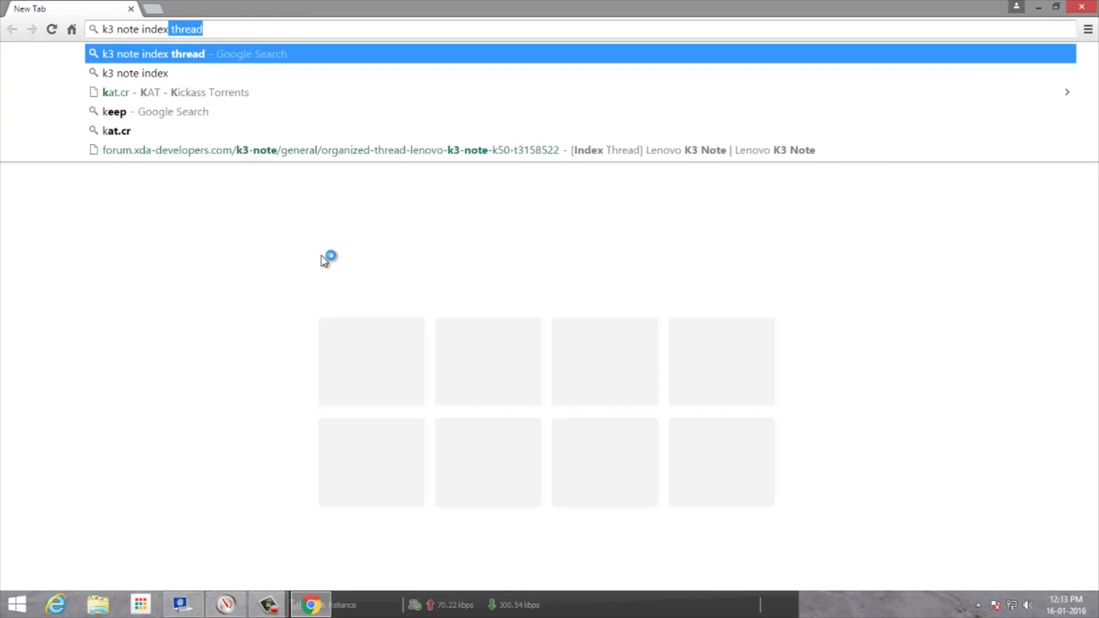
- Search Google for 'k3 note index thread', open the XDA Lenovo K3 Note index thread and scroll to its ROMs
type("ad")
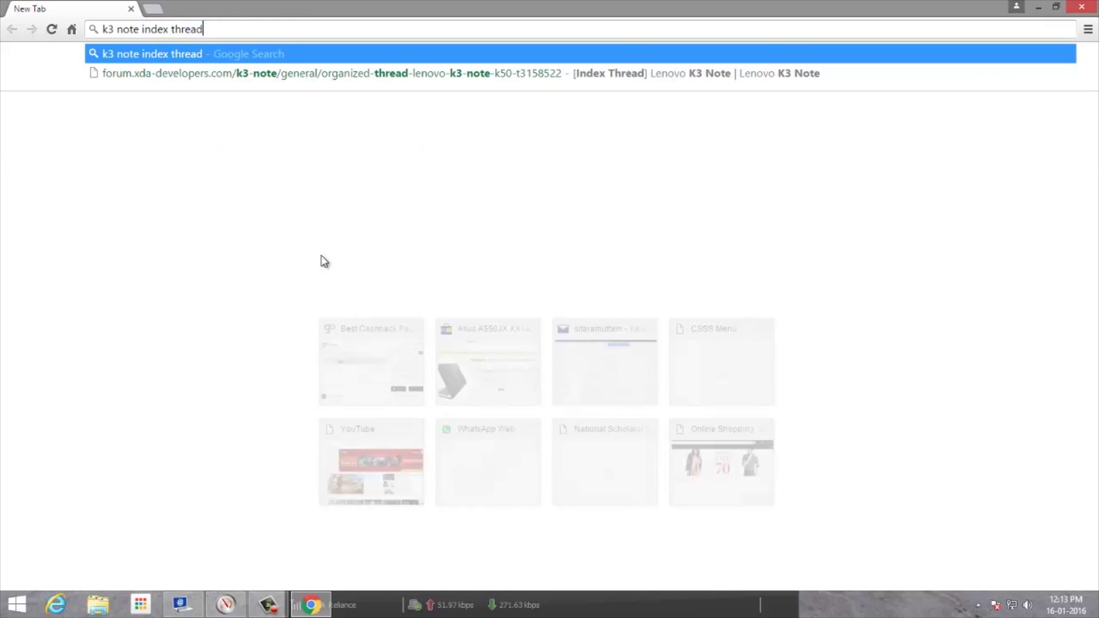
key("Return")
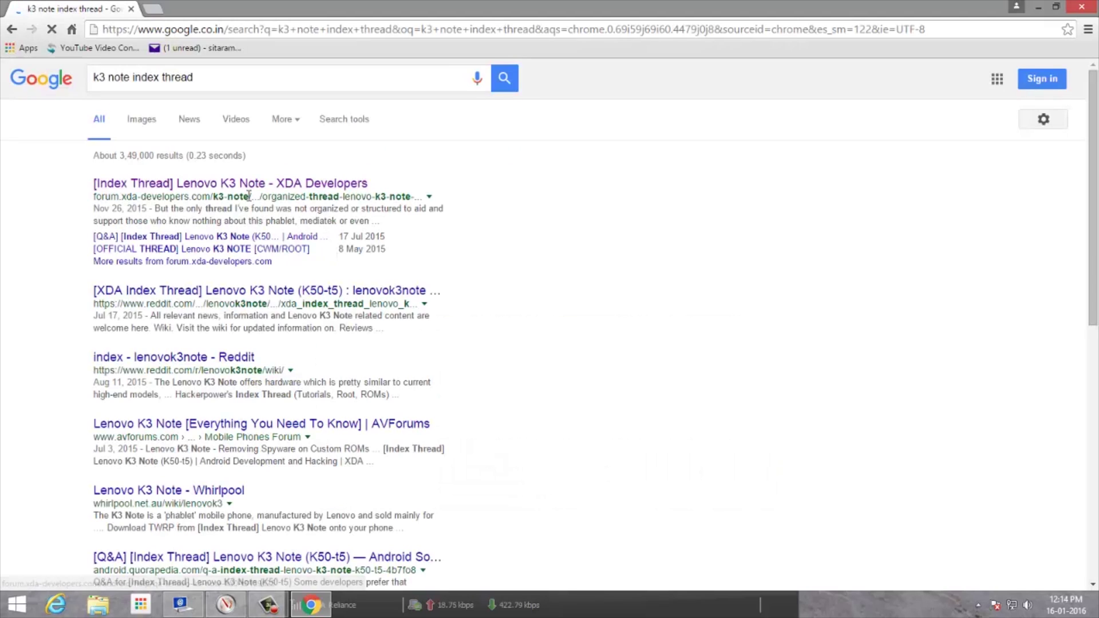
left_click(182, 186)
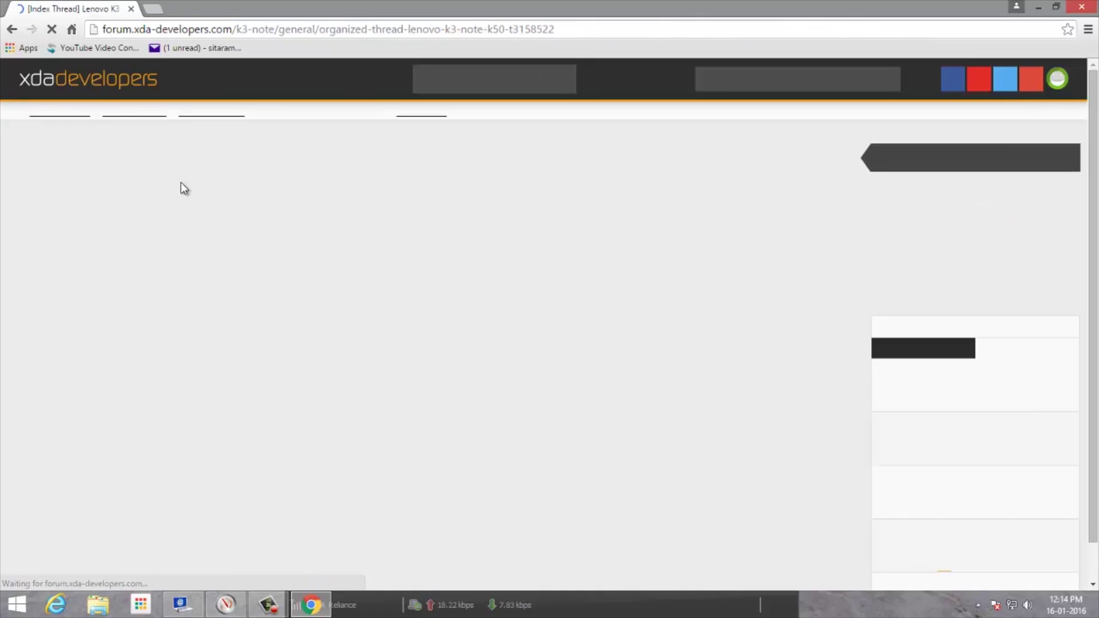
scroll(541, 296, "down", 5)
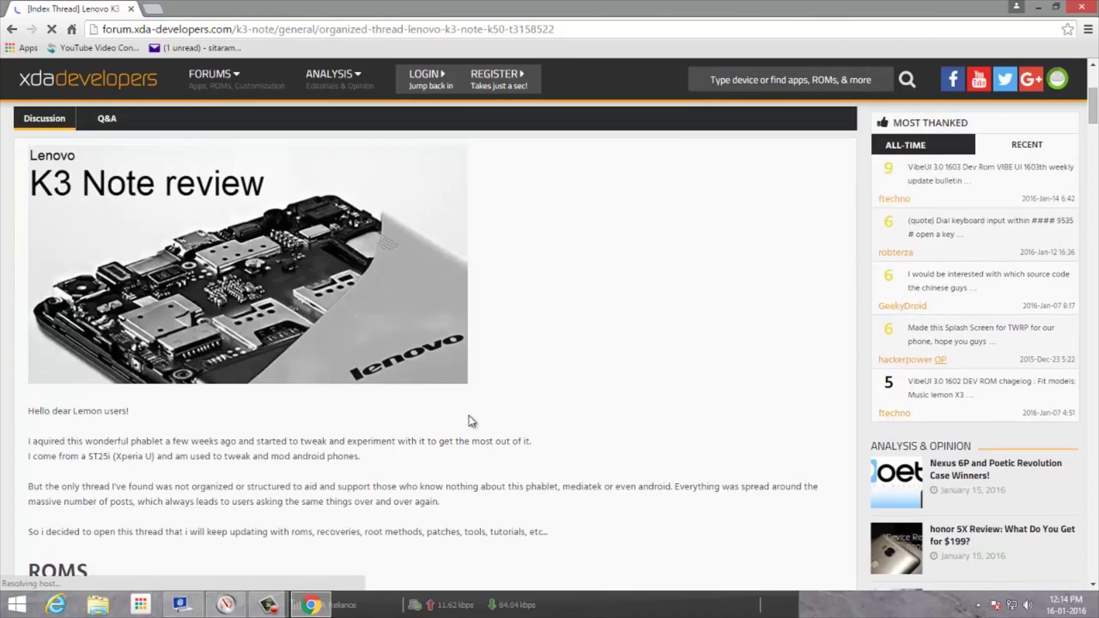
scroll(277, 319, "down", 5)
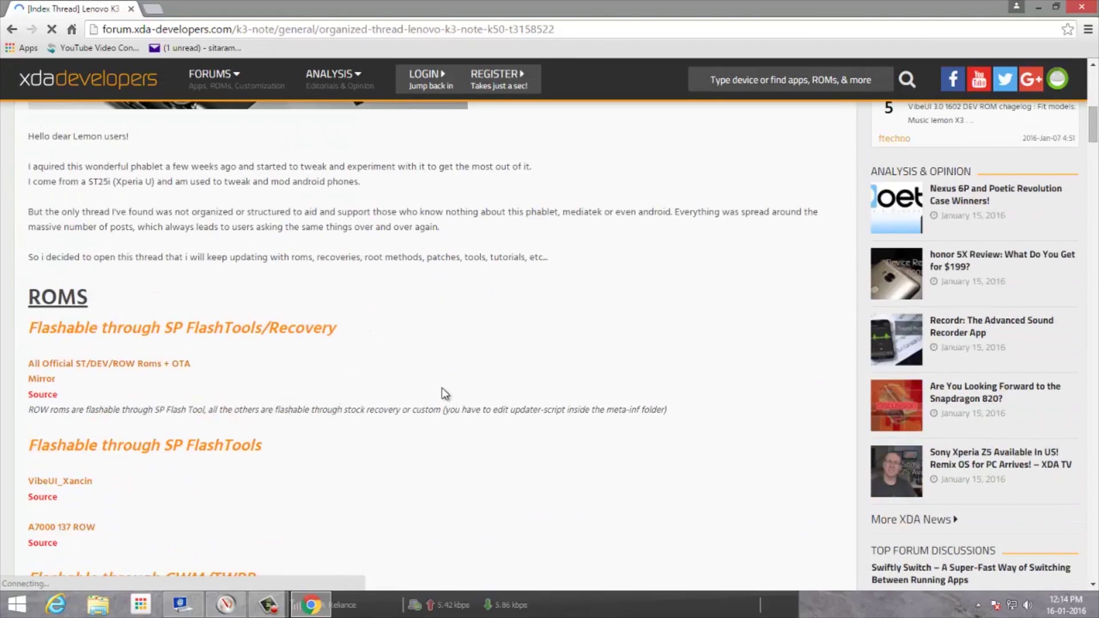
scroll(445, 393, "down", 1)
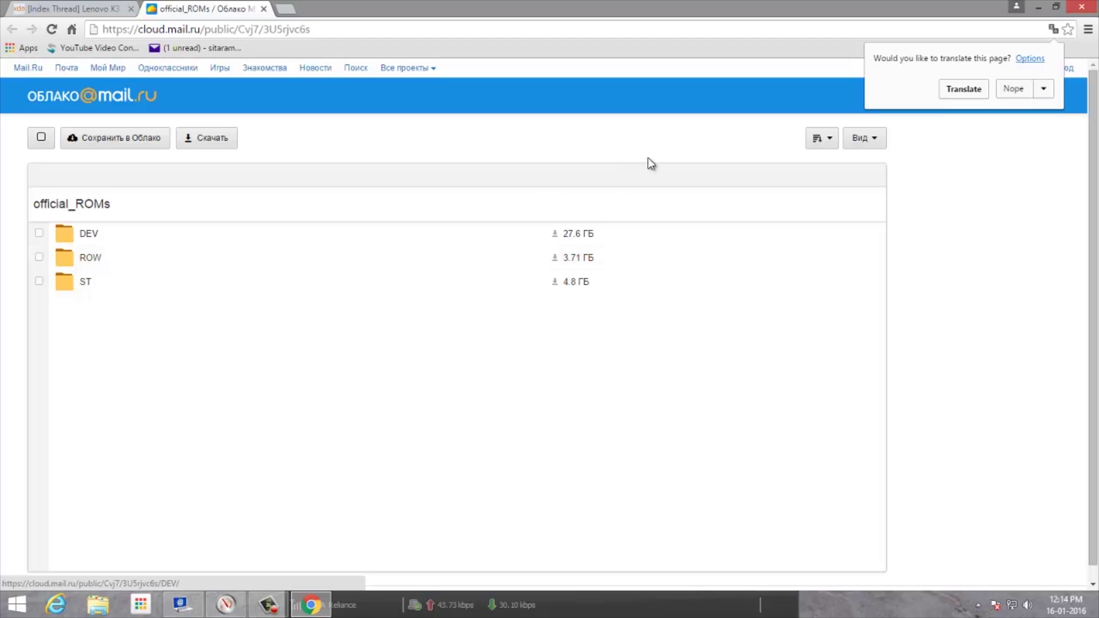
- Open the ROW folder and download the K50a40_S205_151118_ROW.rar archive
left_click(92, 259)
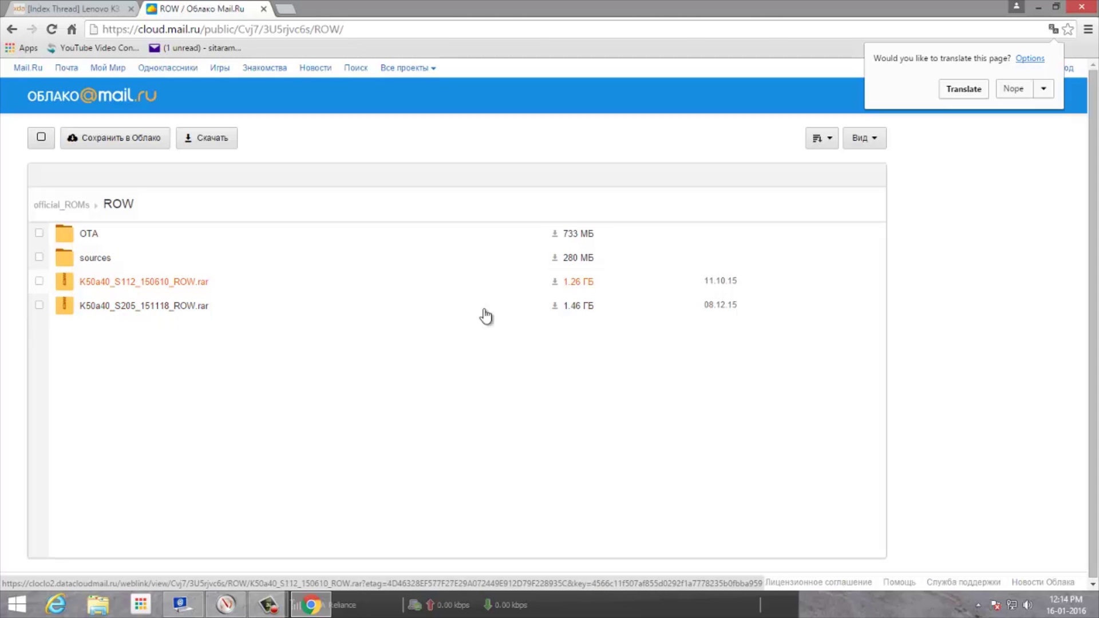
left_click(553, 311)
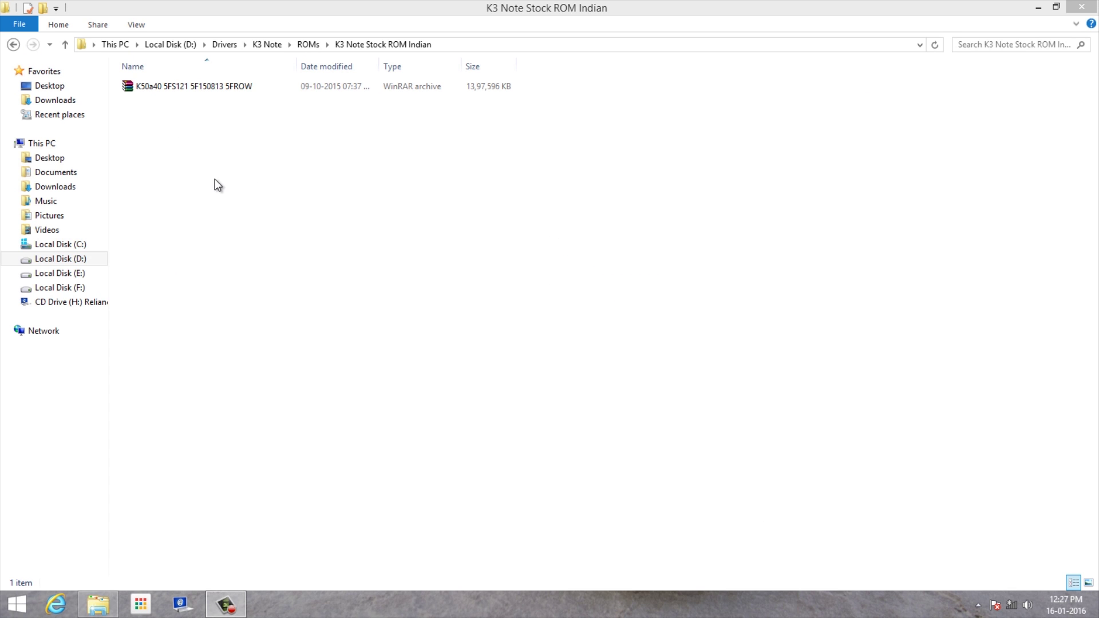
- Extract the downloaded K50a40 ROW ROM archive to the Desktop with WinRAR
left_click(217, 92)
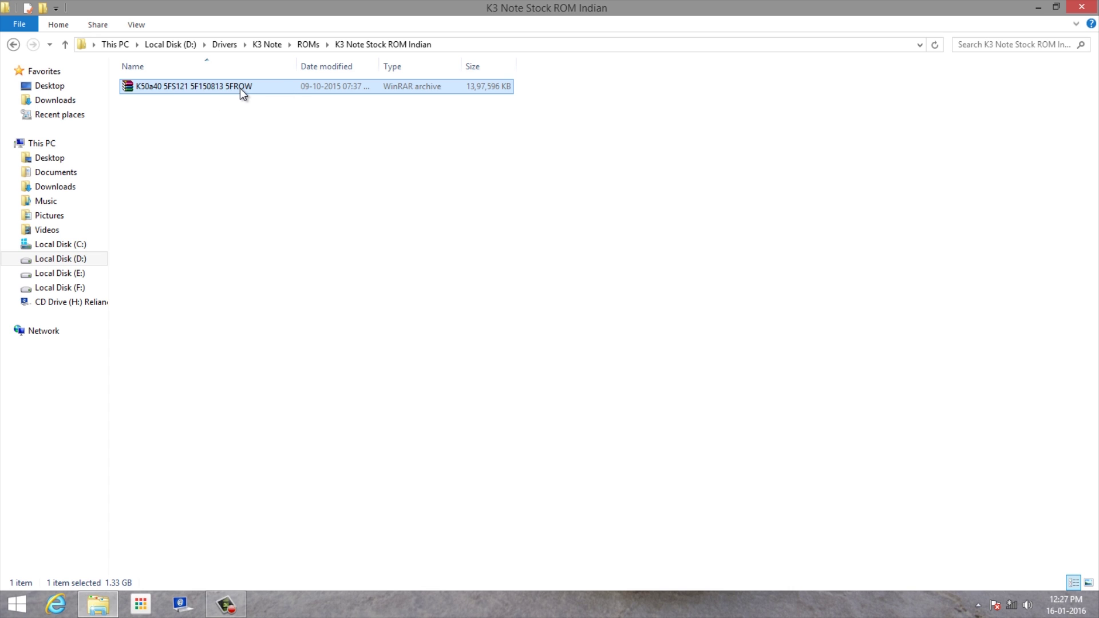
right_click(241, 91)
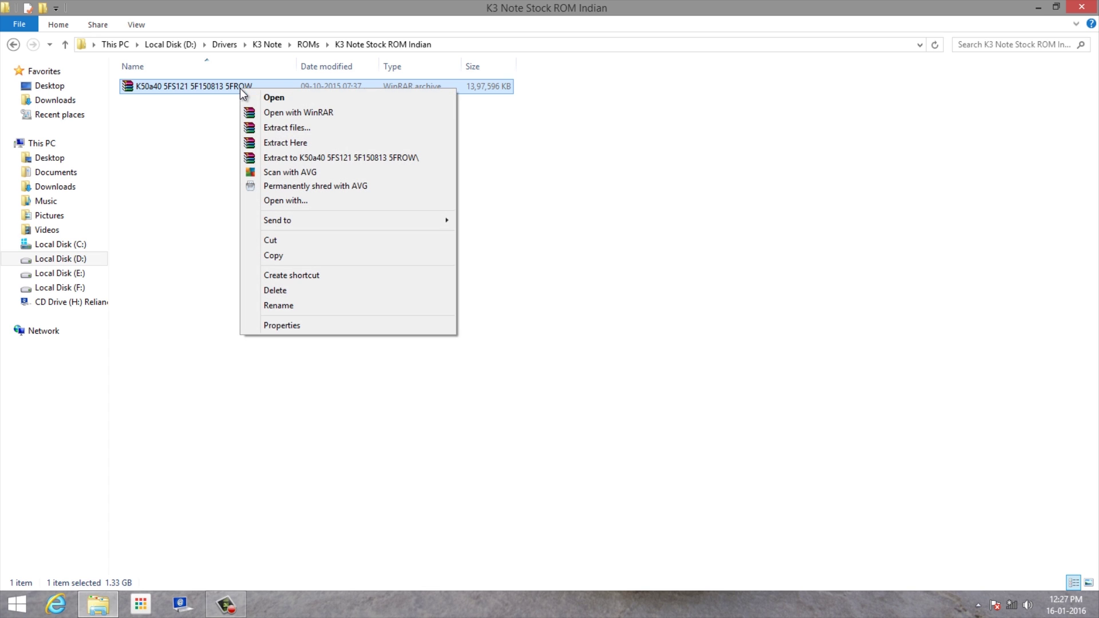
left_click(266, 127)
left_click(581, 222)
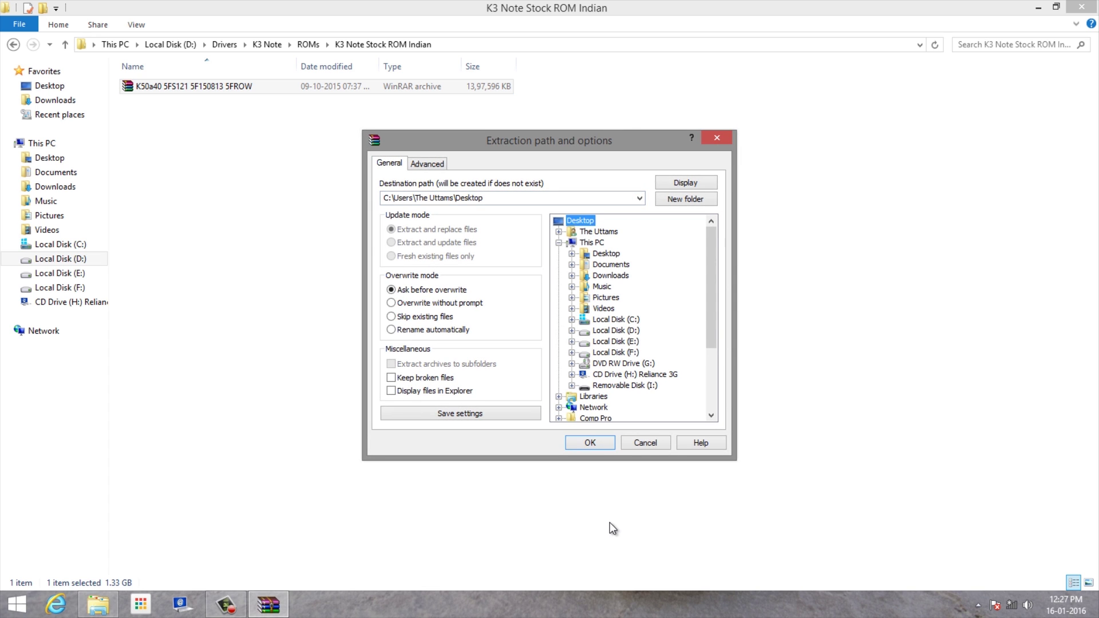
left_click(590, 442)
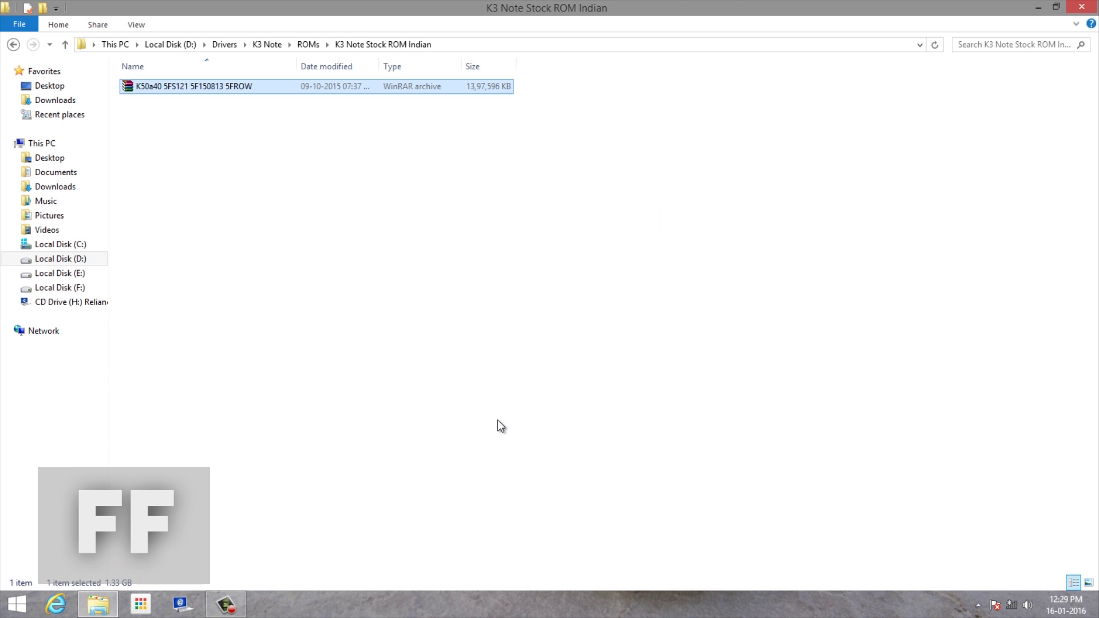
- Open the extracted K50a40_S121_150813_ROW folder and browse its apdb, modemdb and target_bin subfolders
left_click(1081, 7)
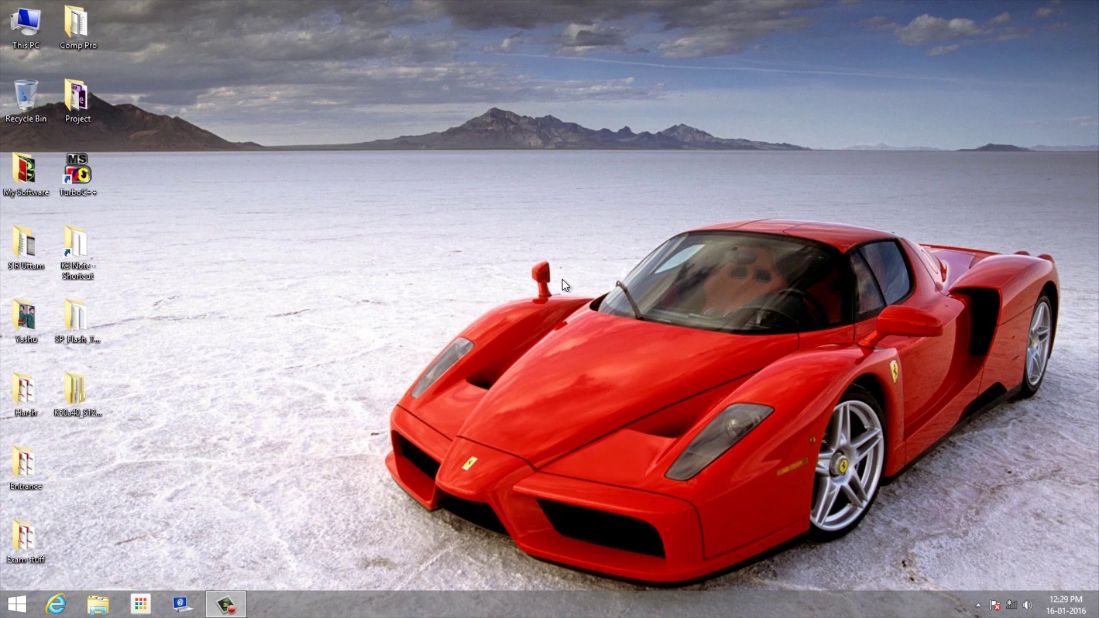
double_click(74, 395)
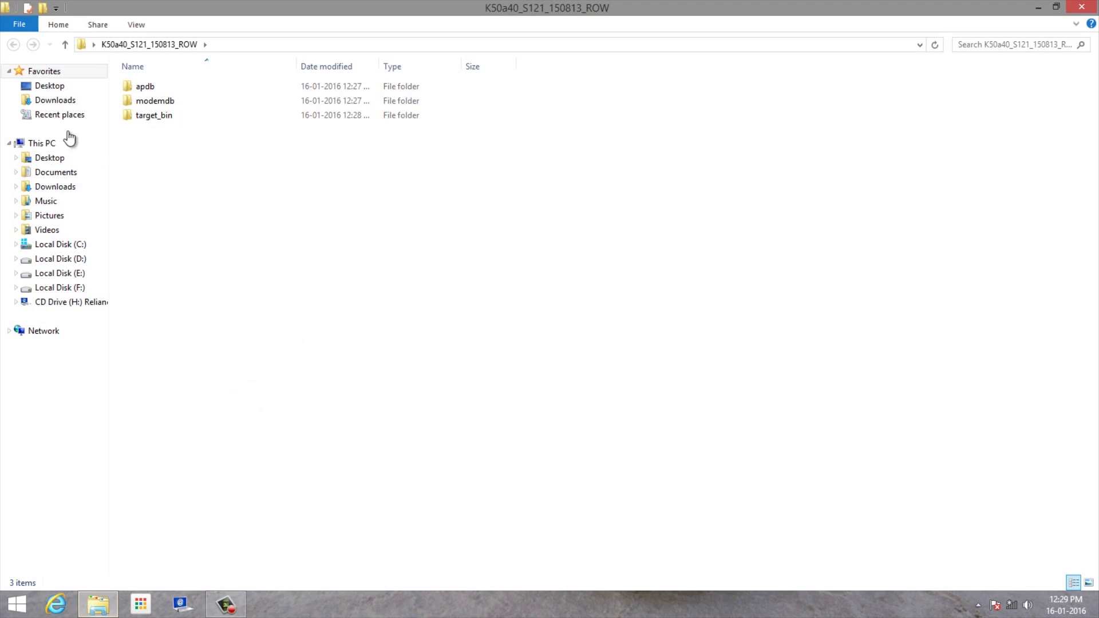
key("Down")
key("Up")
key("Return")
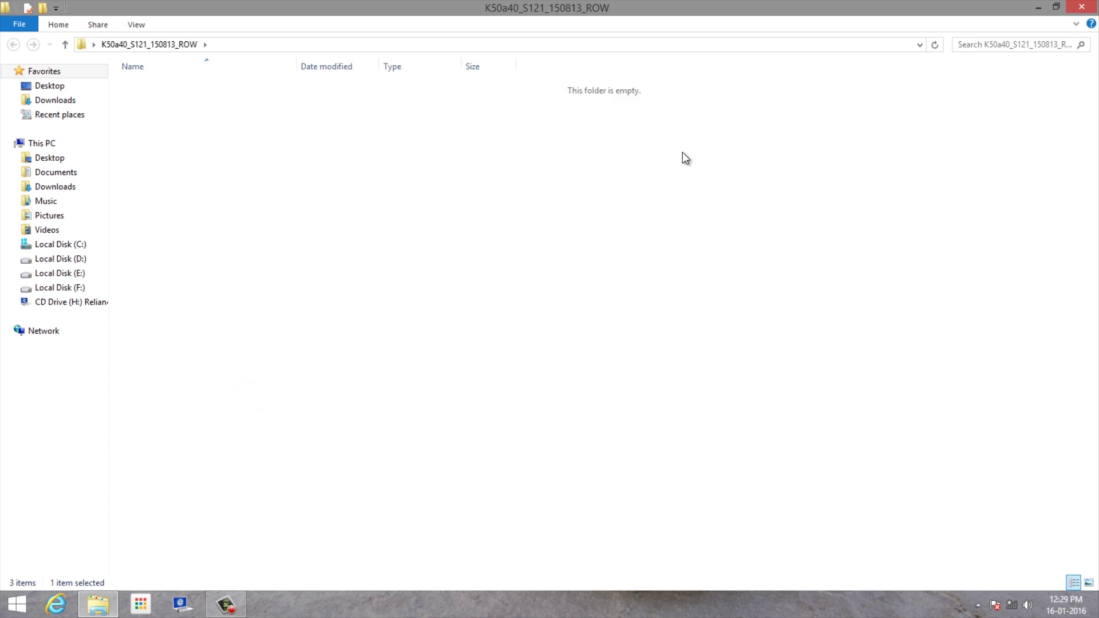
key("BackSpace")
key("Down")
key("Return")
key("BackSpace")
key("Down")
key("Return")
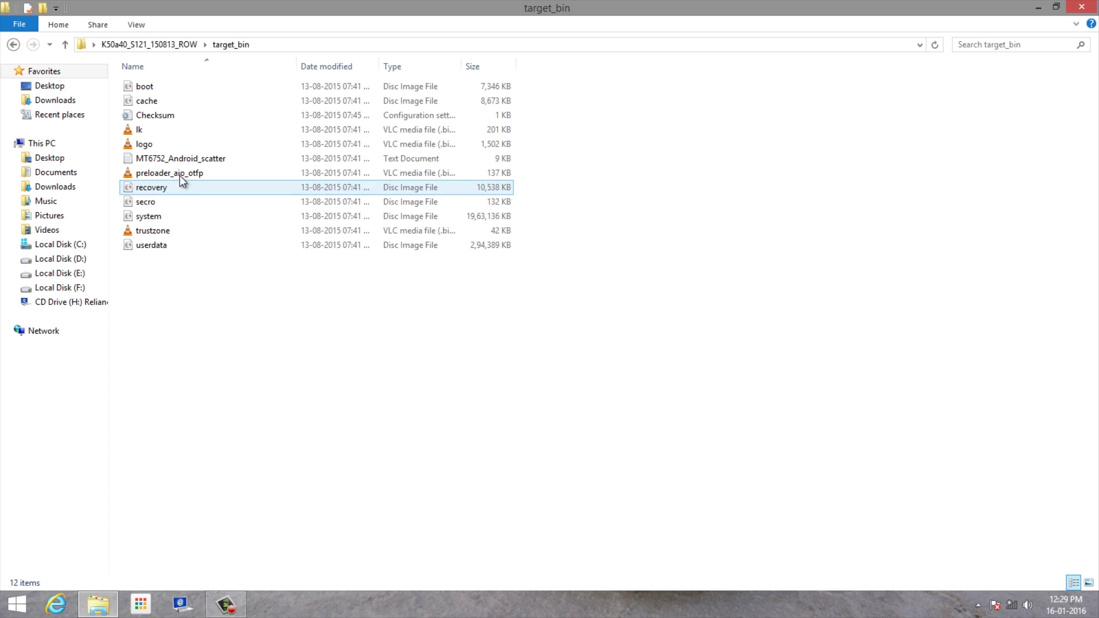
- Check the MT6752_Android_scatter file in Notepad, then close Notepad and the target_bin window
left_click(212, 158)
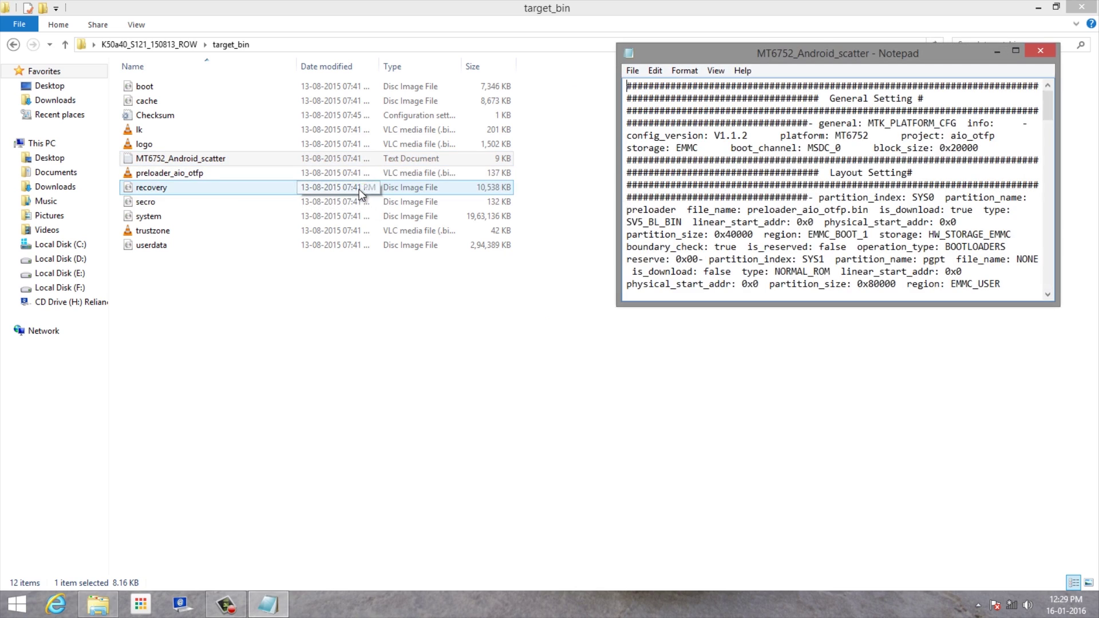
scroll(973, 137, "down", 5)
left_click(1039, 52)
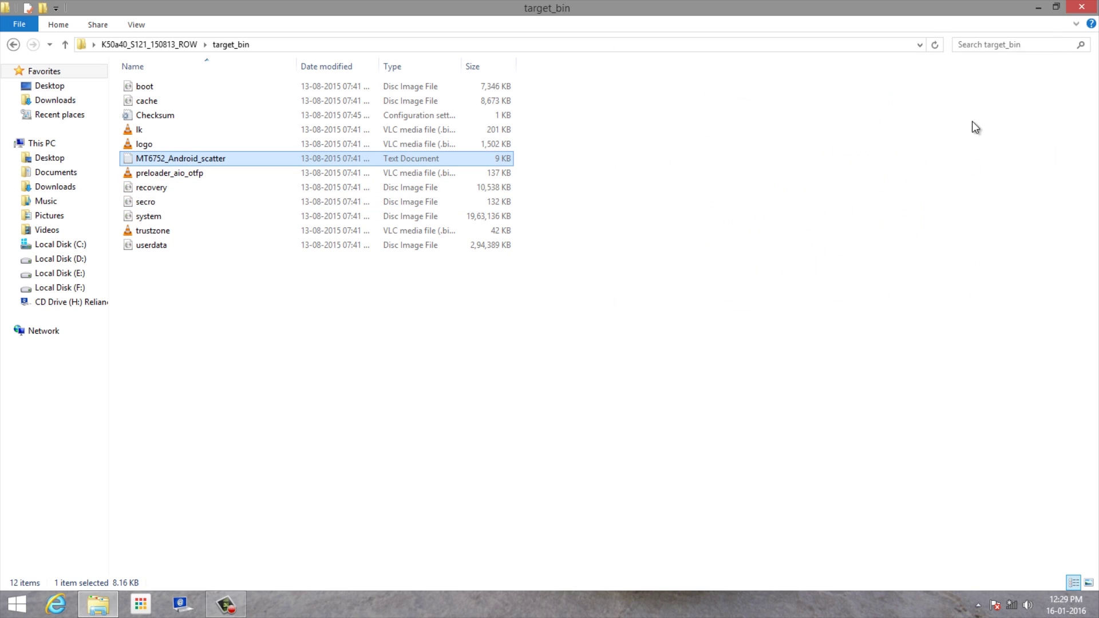
left_click(1082, 7)
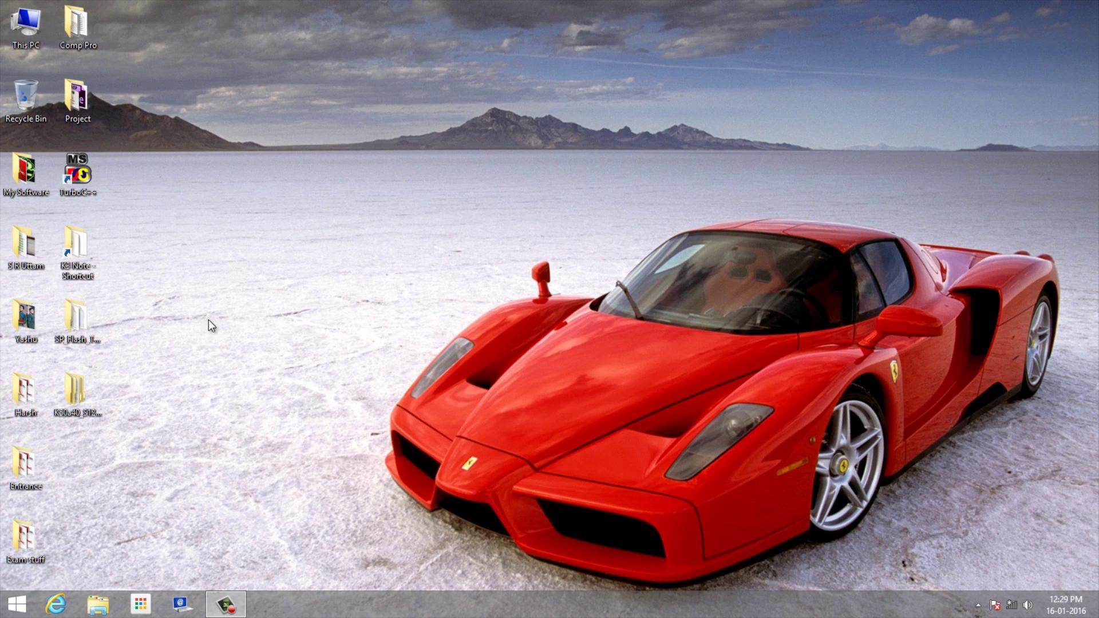
right_click(91, 382)
- Move the K50a40_S121_150813_ROW folder into the SP_Flash_Tool folder
left_click(112, 284)
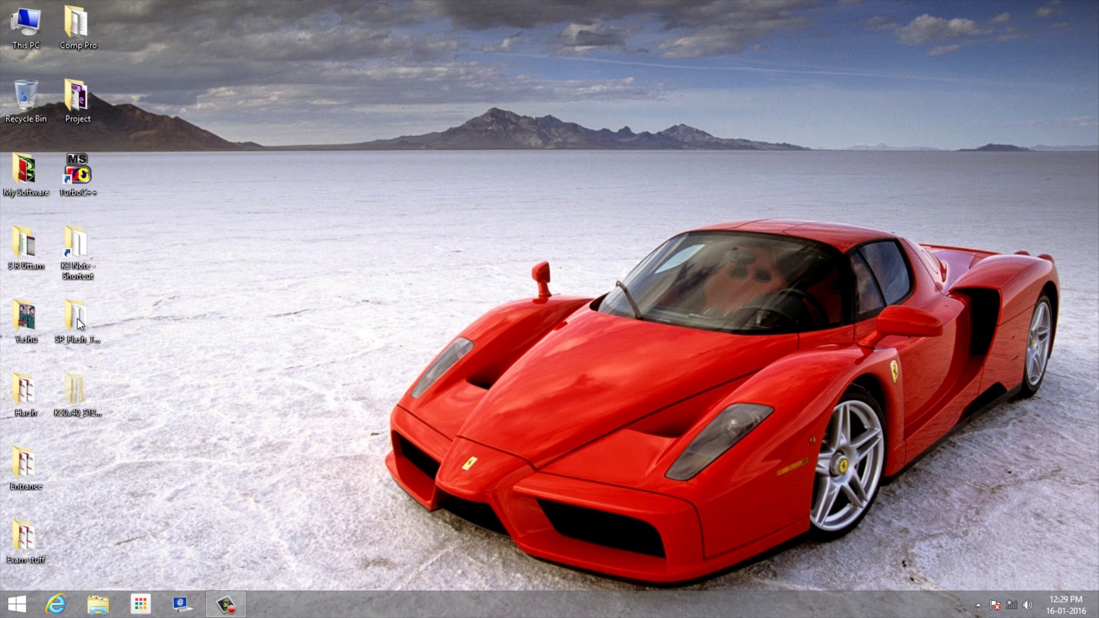
double_click(79, 321)
right_click(772, 177)
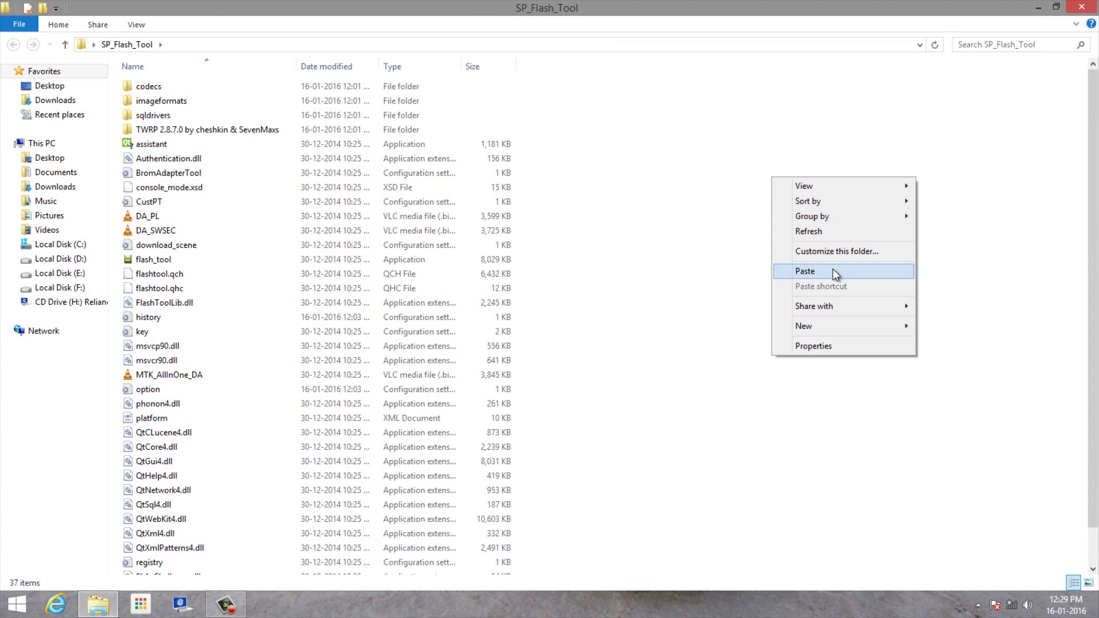
left_click(829, 273)
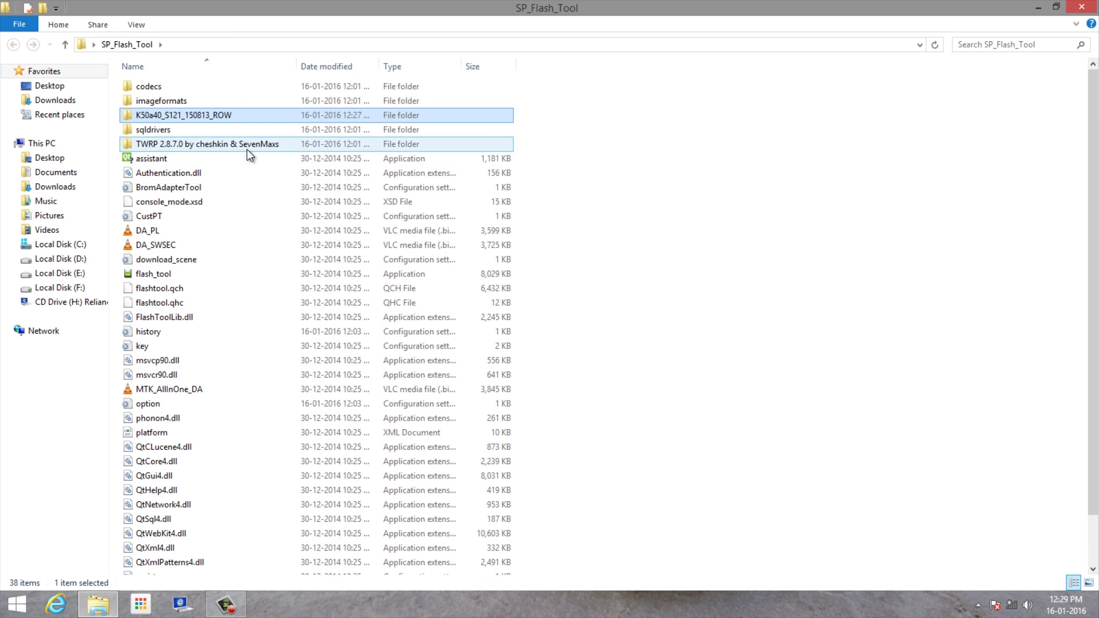
- Run flash_tool as administrator
mouse_move(213, 112)
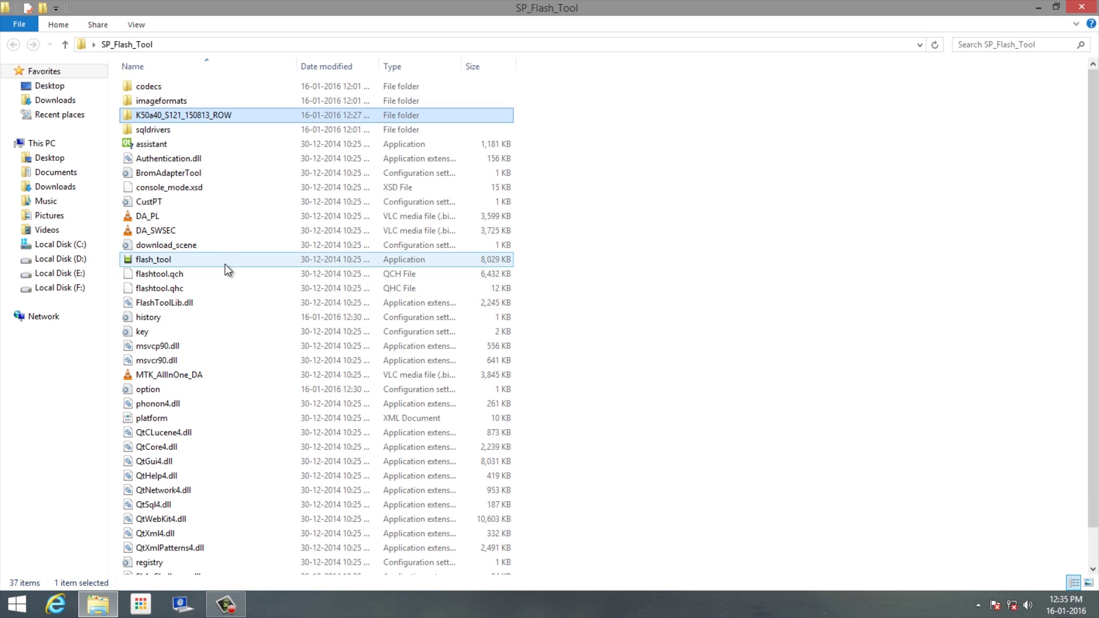
right_click(178, 258)
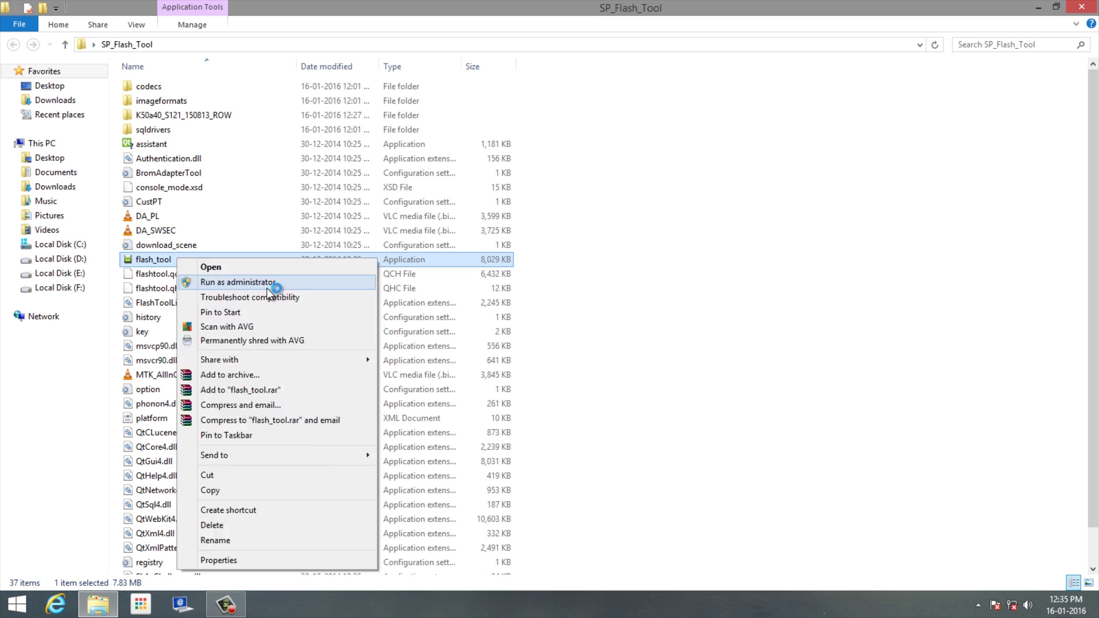
left_click(267, 285)
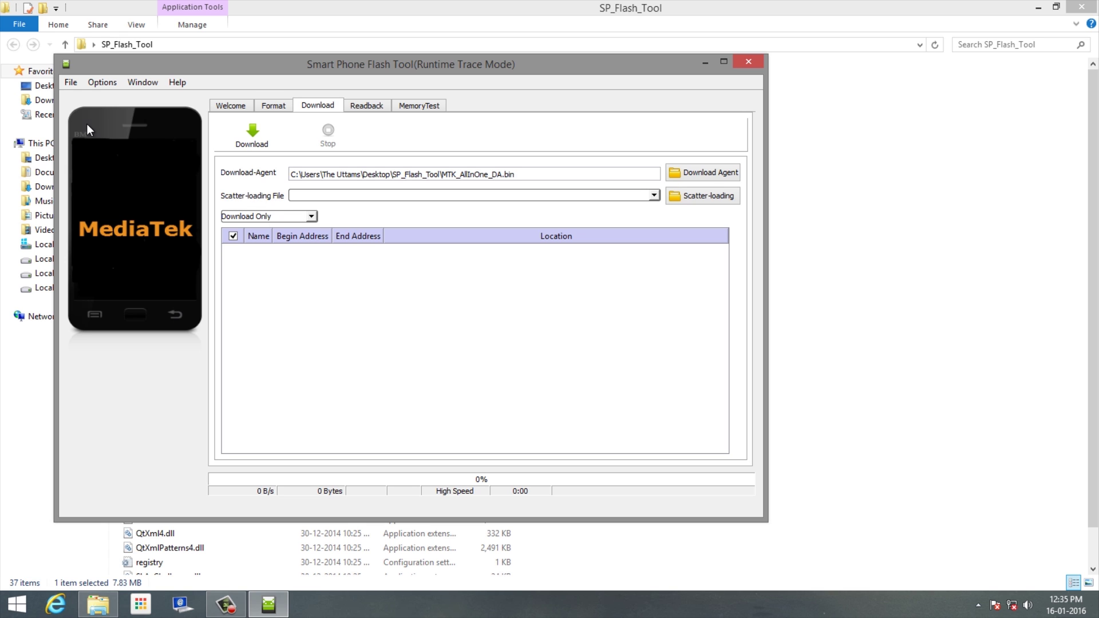
- Tick DA DL All with Checksum on the Download page of Options > Option
left_click(104, 82)
left_click(110, 98)
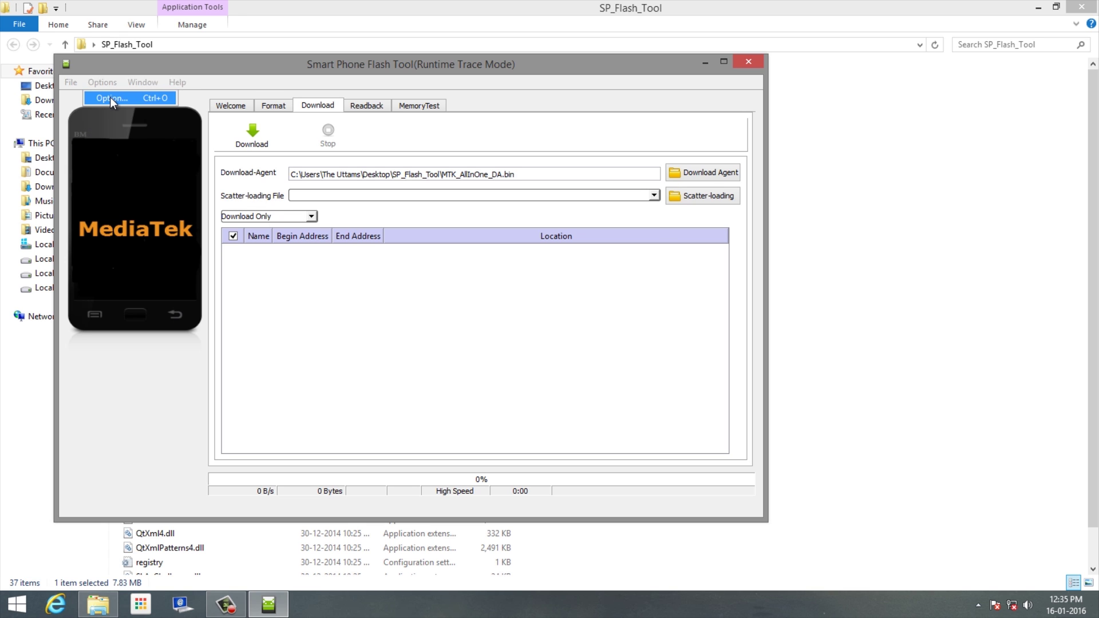
left_click(197, 182)
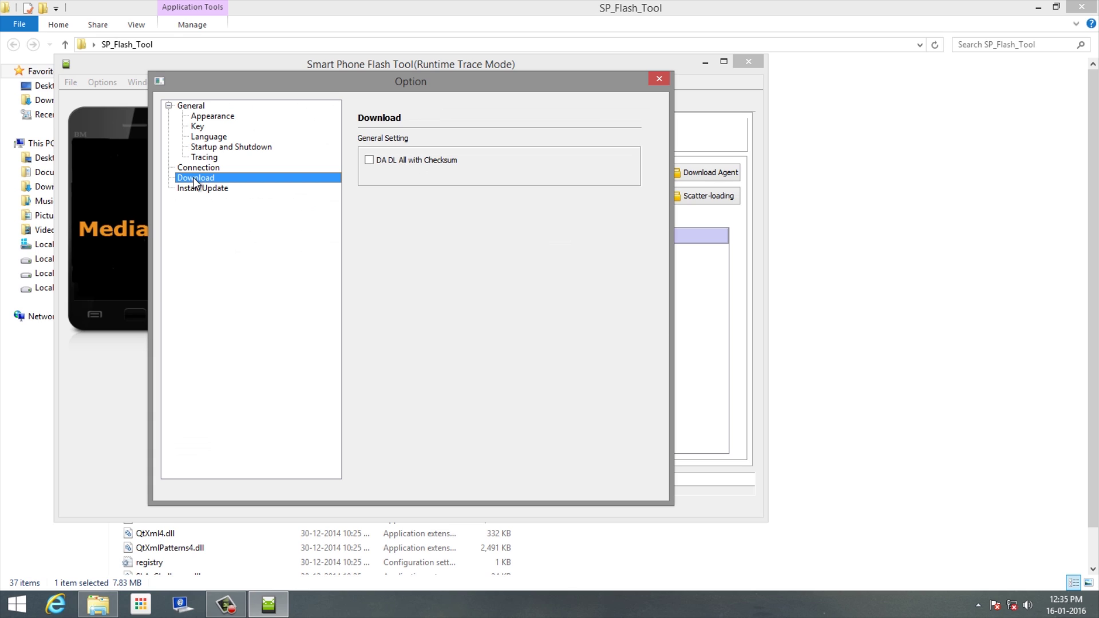
left_click(369, 161)
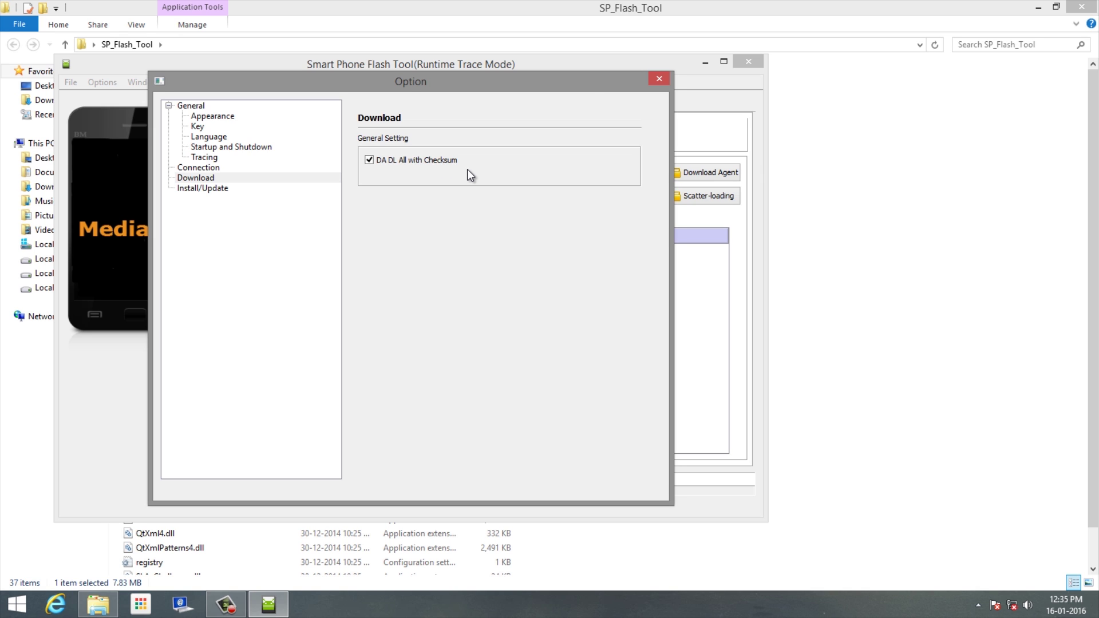
left_click(667, 78)
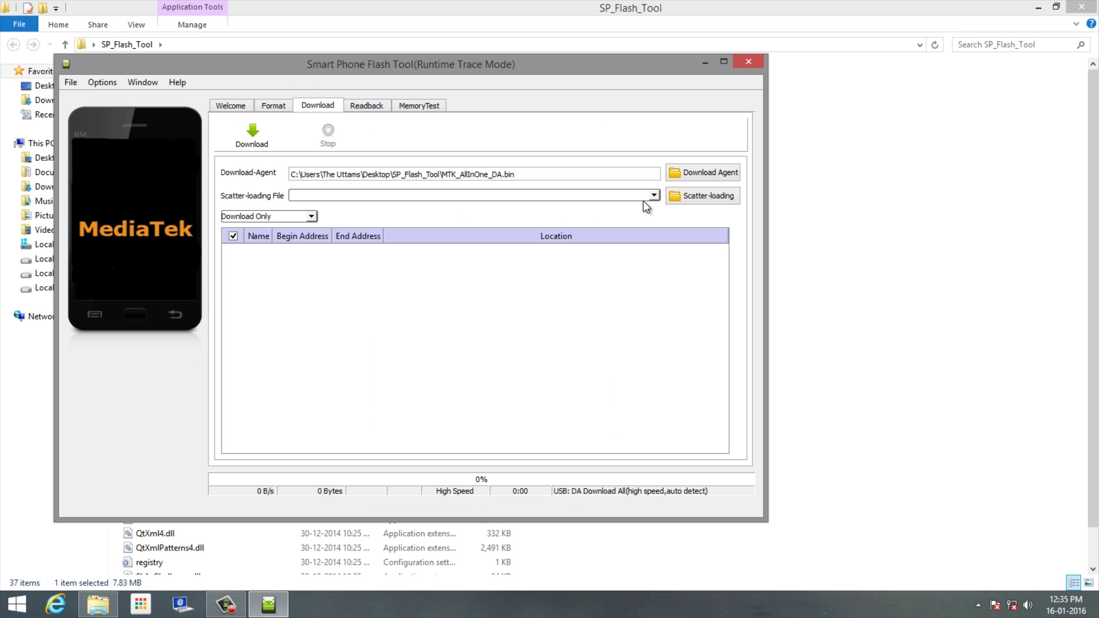
- Load MT6752_Android_scatter from K50a40_S121_150813_ROW\target_bin as the scatter-loading file
left_click(701, 198)
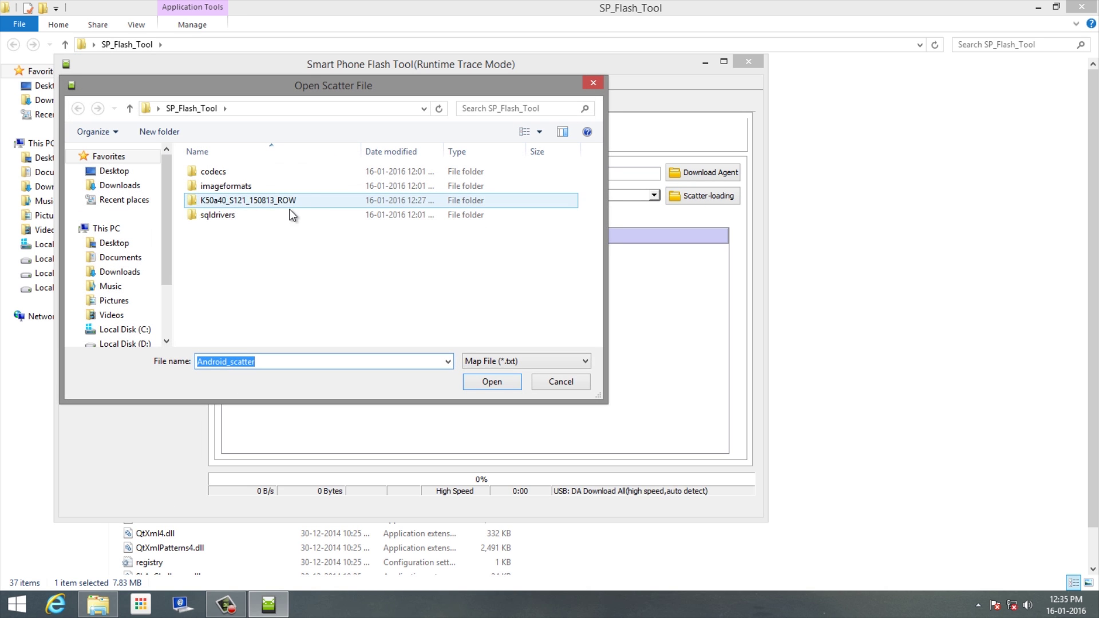
left_click(259, 204)
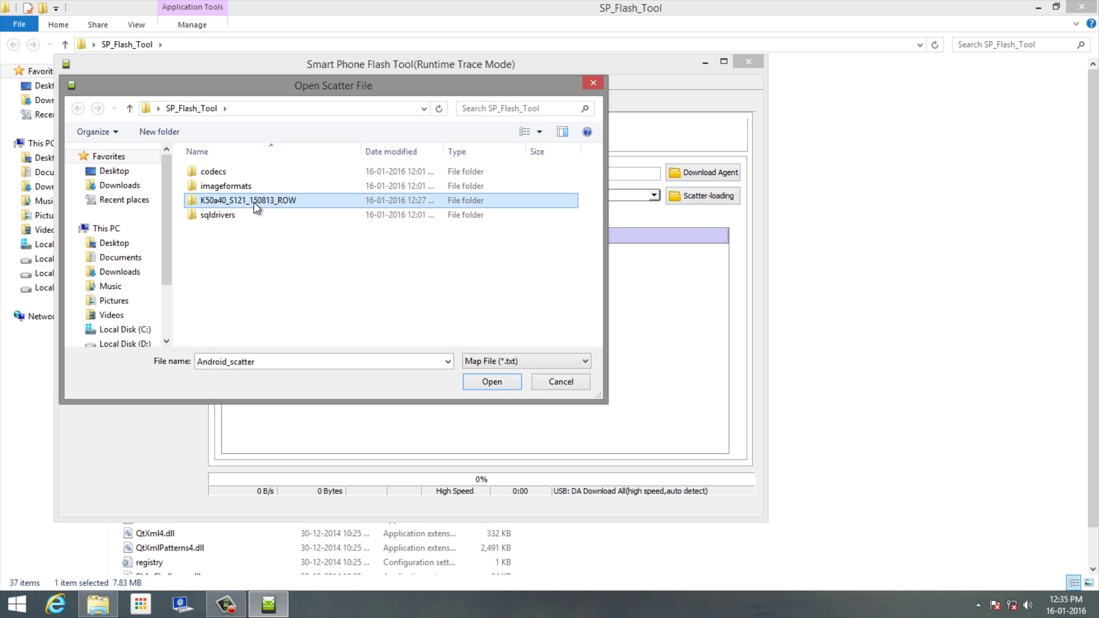
double_click(253, 201)
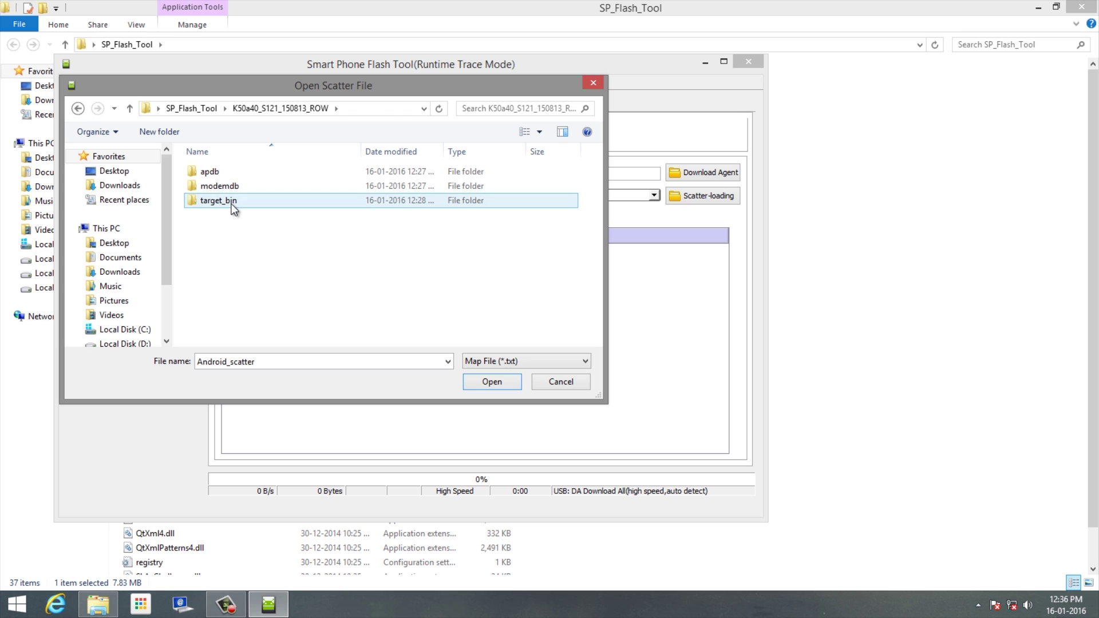
double_click(232, 204)
double_click(277, 172)
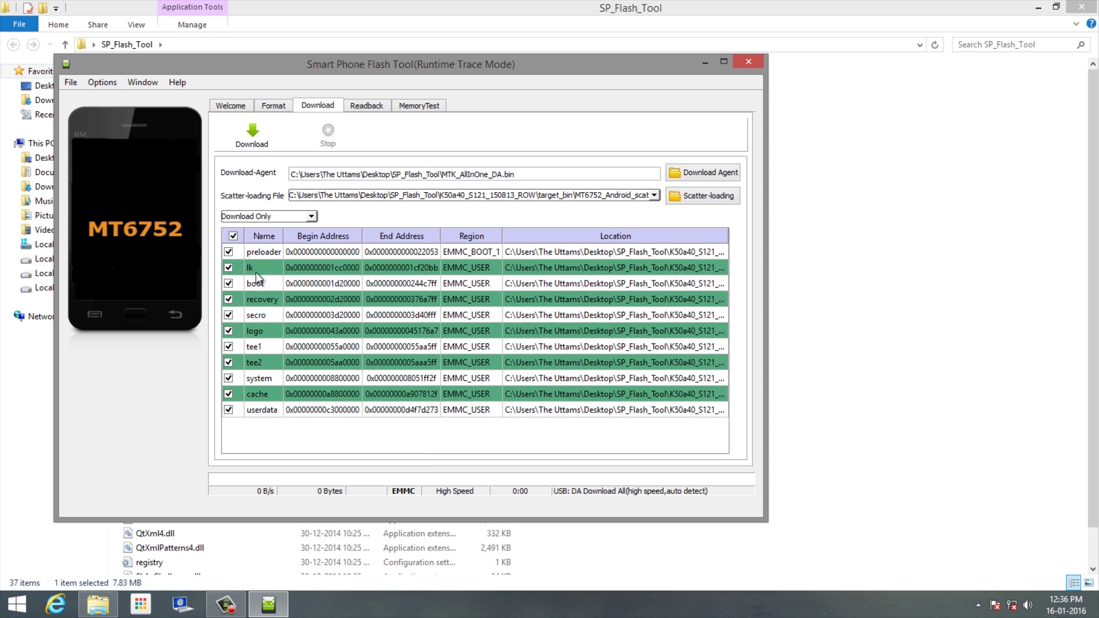
- Keep Download Only as the flashing mode and start flashing the ROM to the phone
left_click(263, 218)
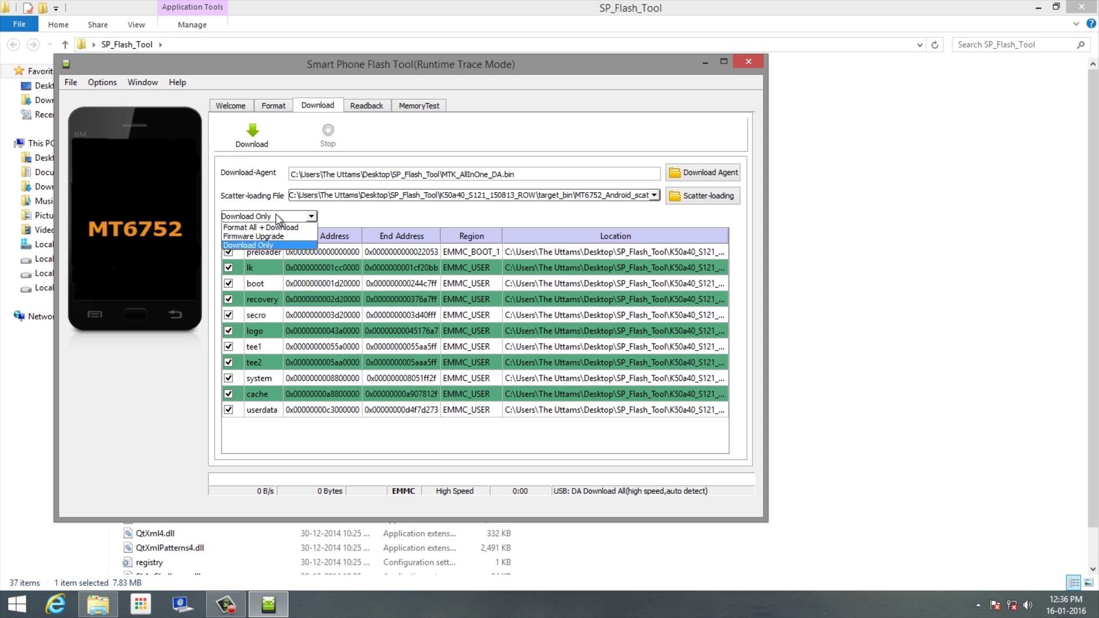
left_click(266, 225)
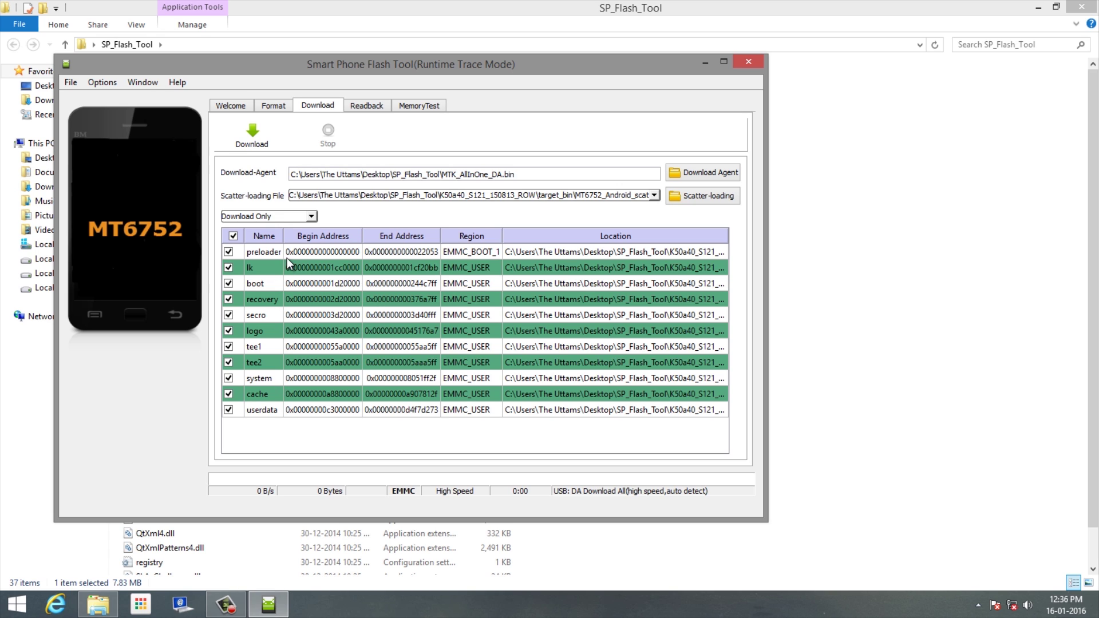
left_click(250, 144)
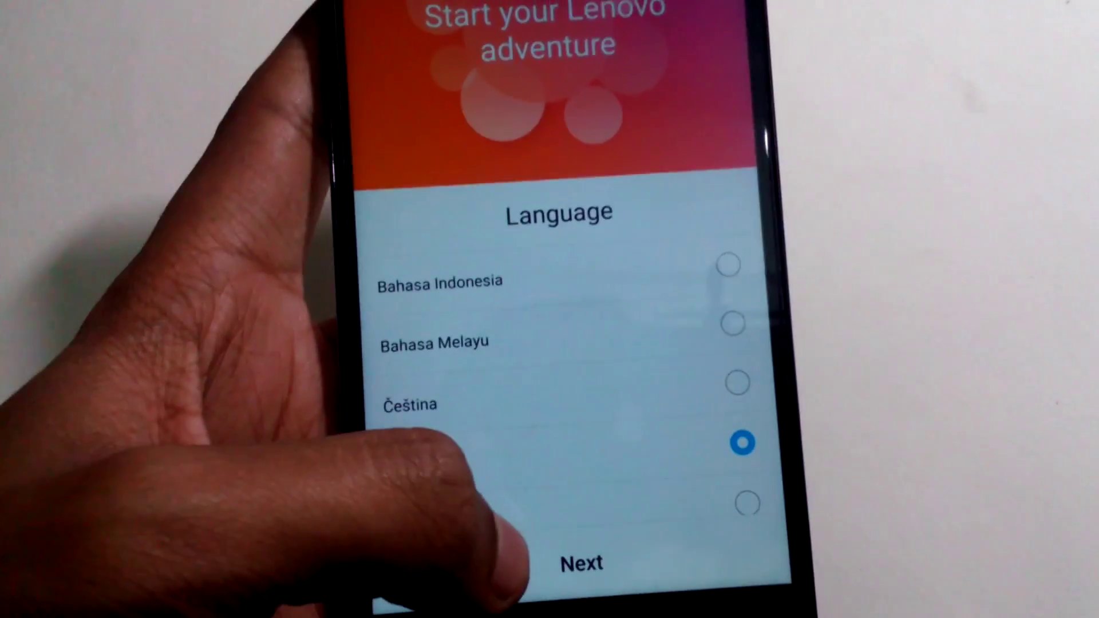
- Accept the language, continue past Network settings, and skip connecting to the internet
left_click(582, 558)
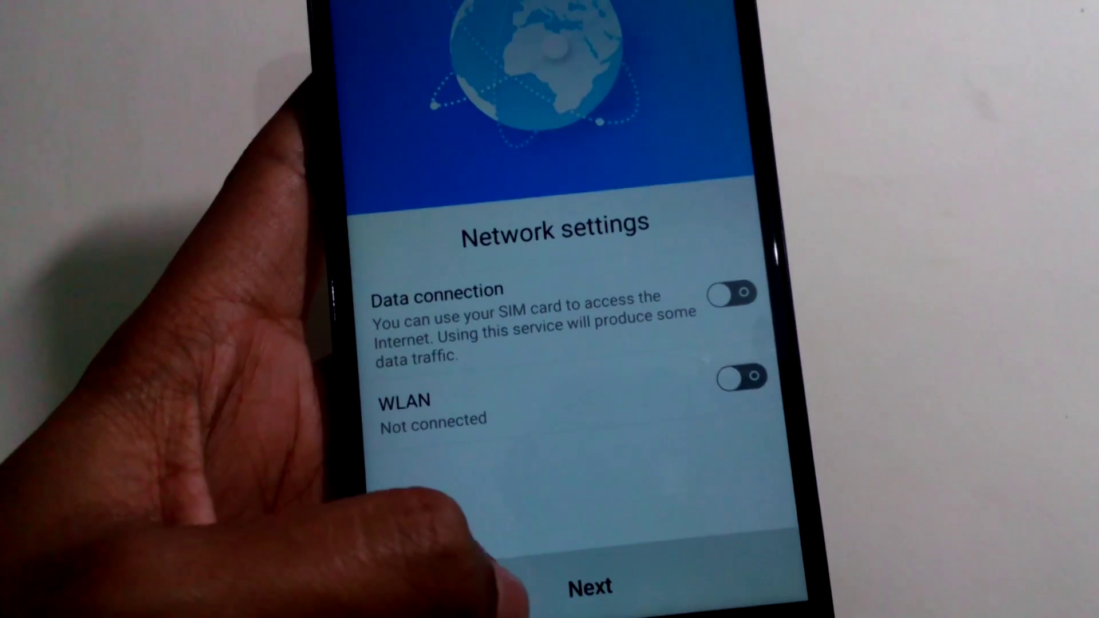
left_click(578, 595)
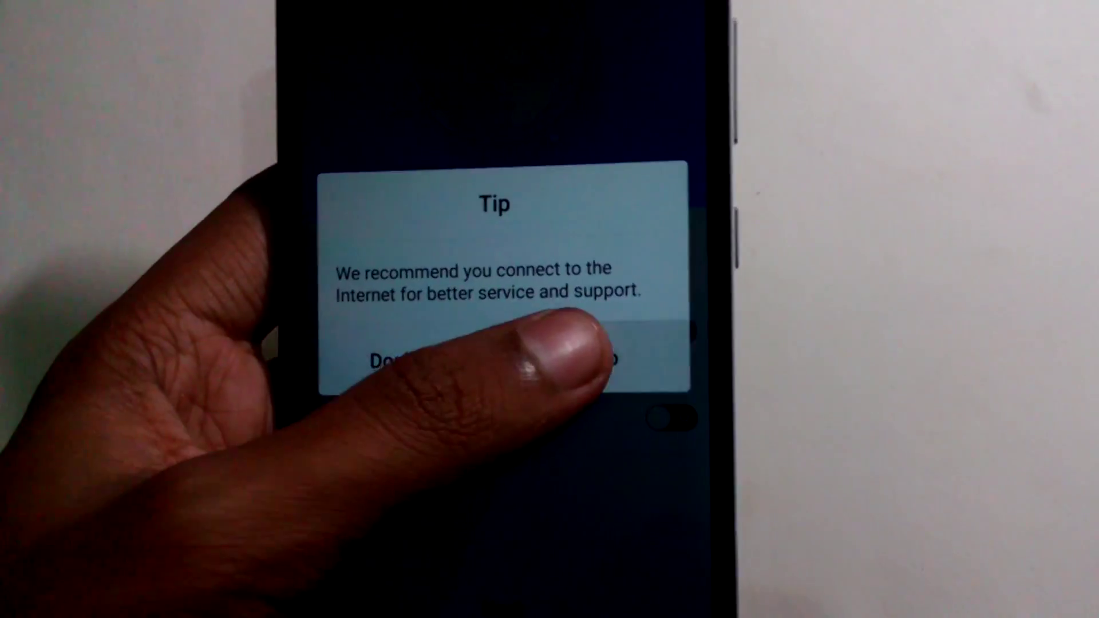
left_click(628, 323)
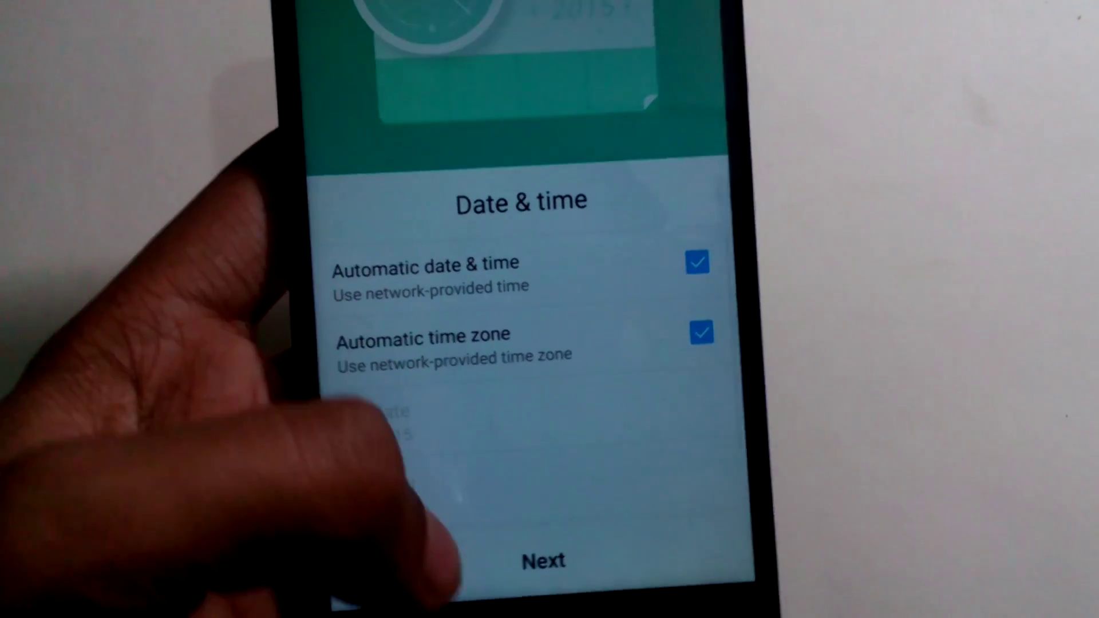